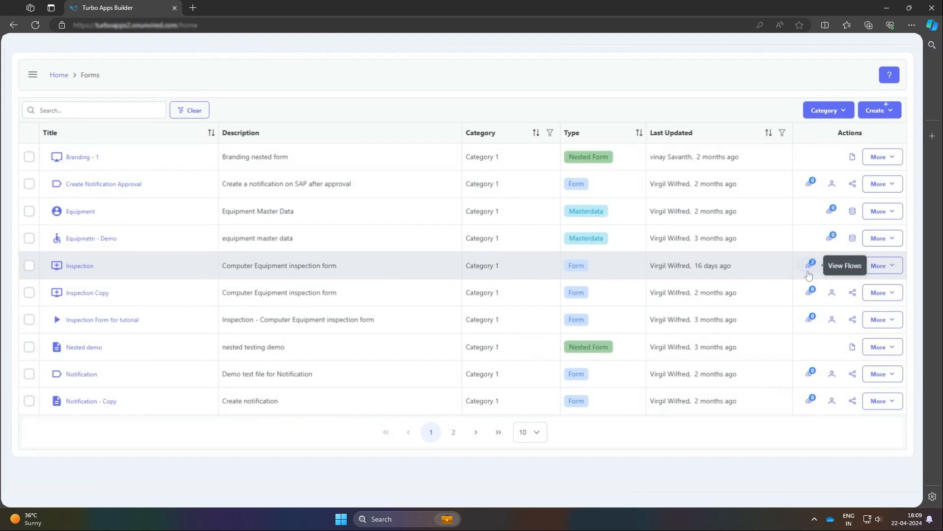
Step: Open the flows of the Inspection form and start creating a Form Action Flow
left_click(810, 265)
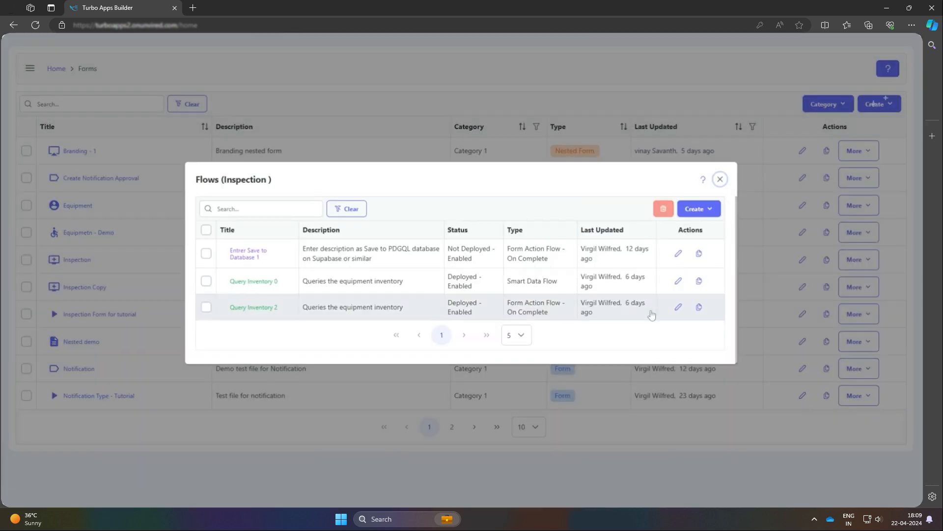
left_click(691, 210)
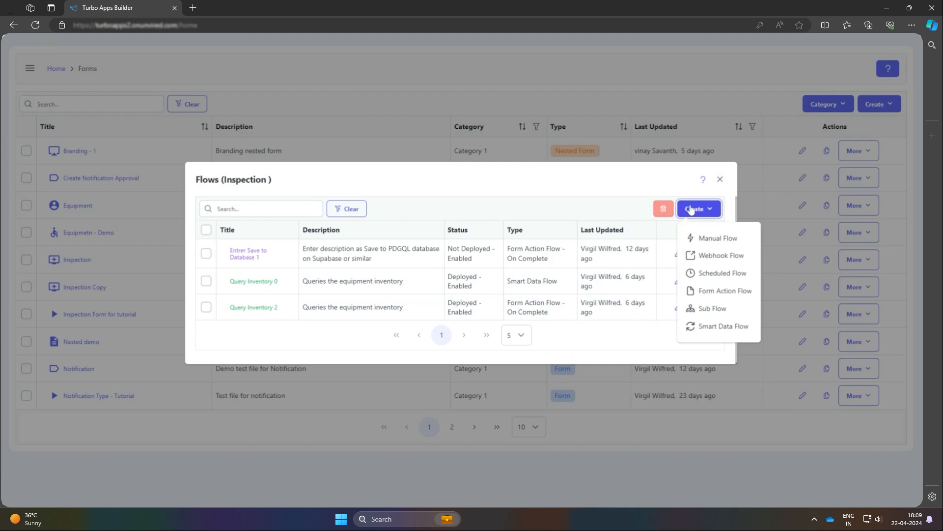
left_click(723, 291)
Step: Title the flow "Save to Database", describe it as "Enter description as Save to PGSQL database on Supabase", trigger it On Complete, and save
left_click(333, 289)
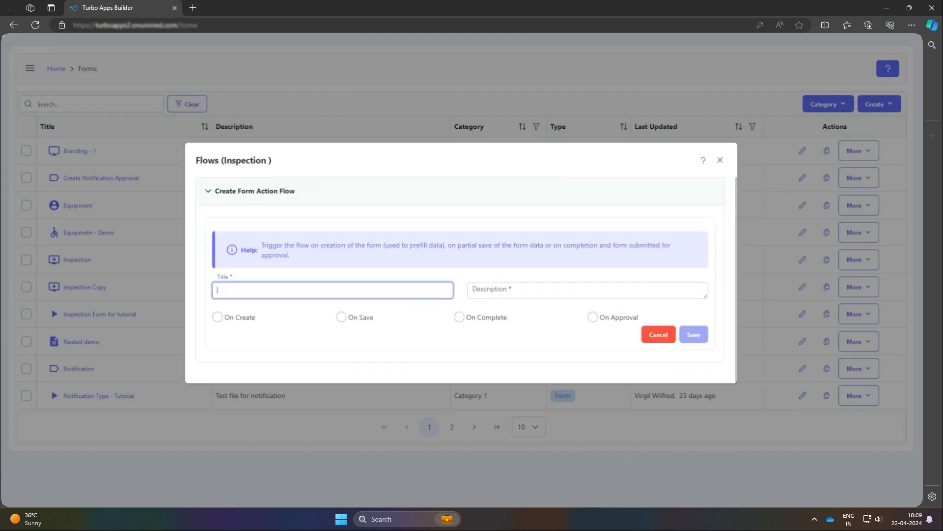
type("Save to Database")
key("Tab")
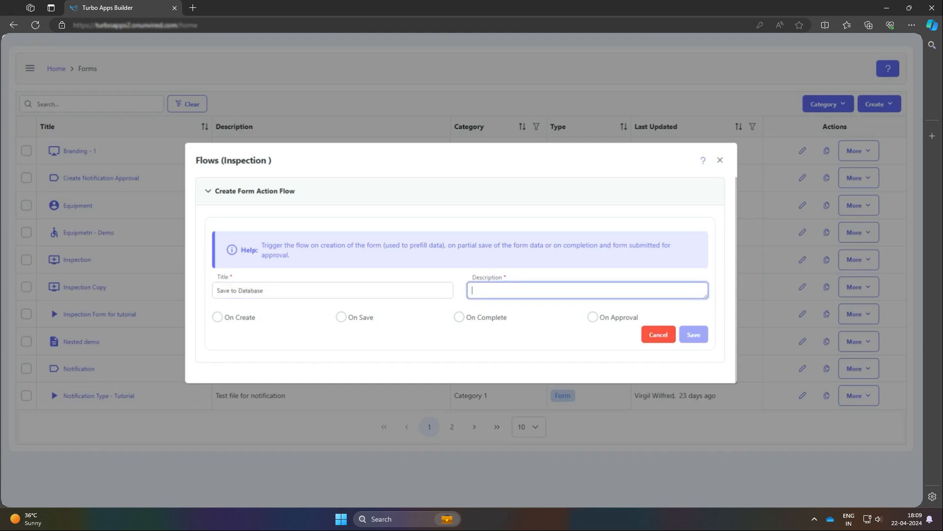
type("Enter description as Save to PGSQL database on Supabase")
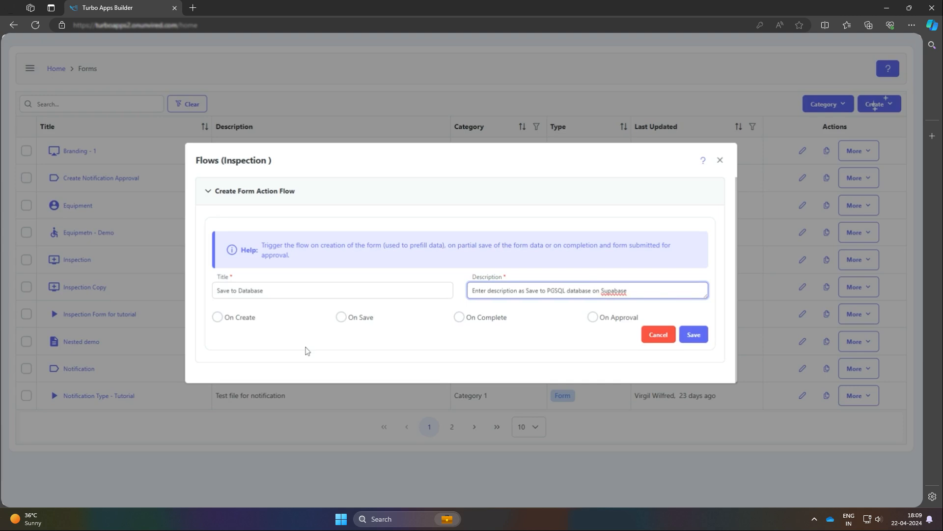
left_click(460, 317)
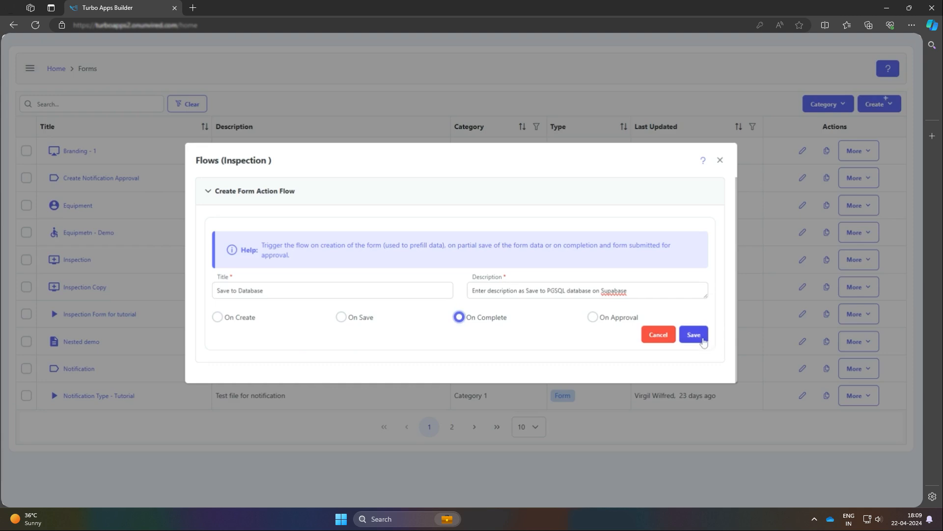
left_click(694, 335)
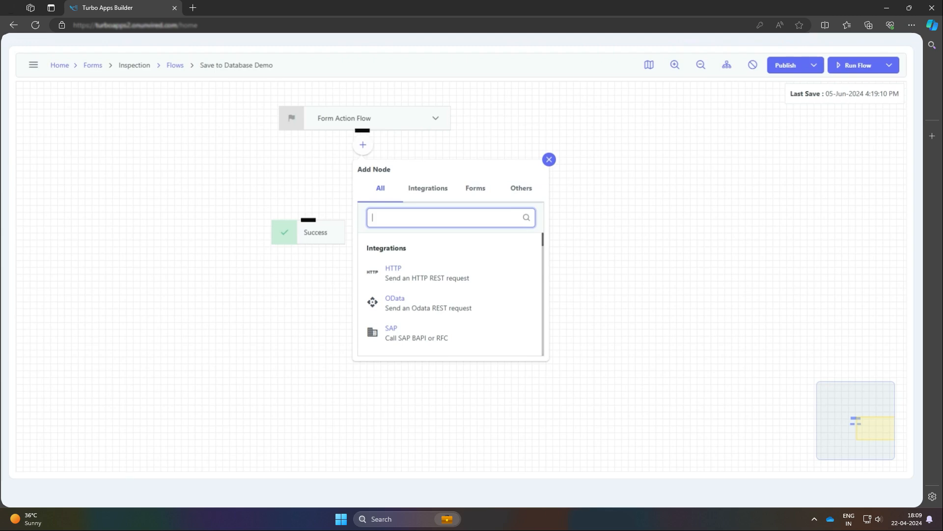
Step: Add a JSON Parser node after the Form Action Flow node
left_click(549, 159)
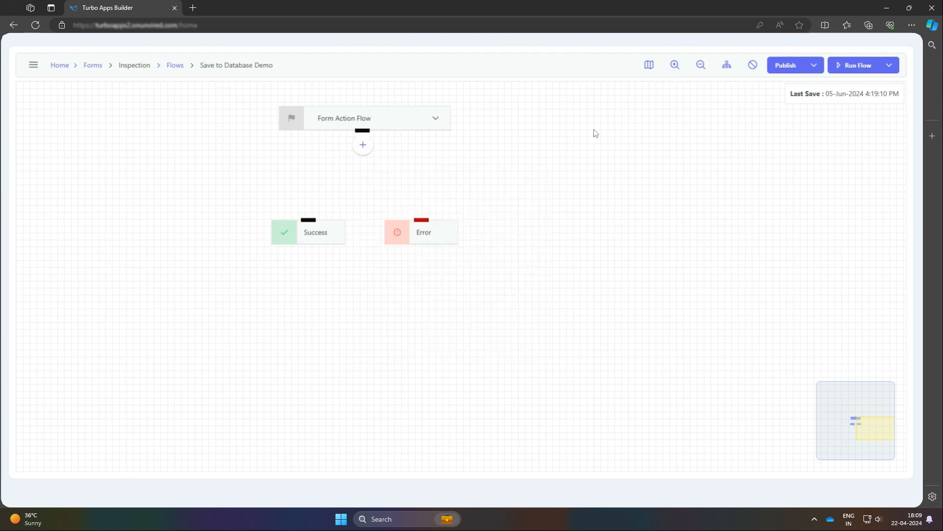
left_click(362, 146)
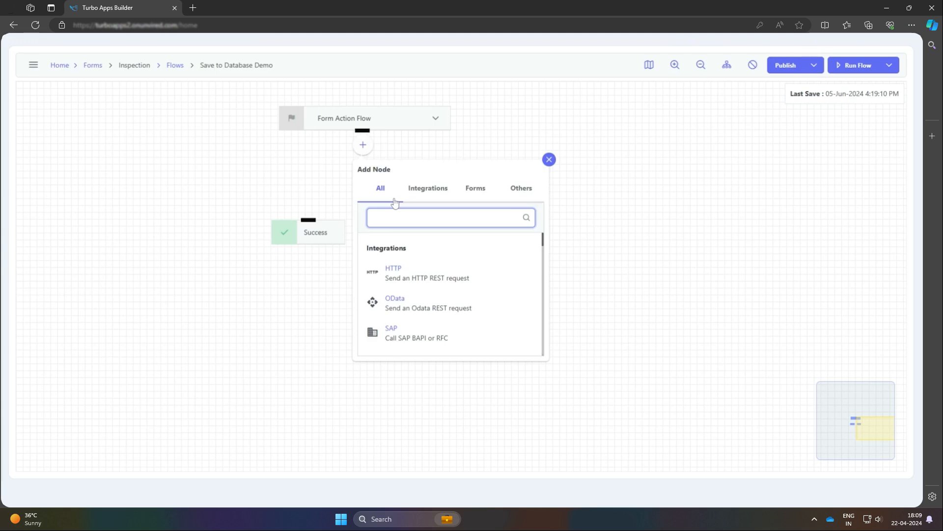
type("j")
type("as")
key("BackSpace")
key("BackSpace")
type("s")
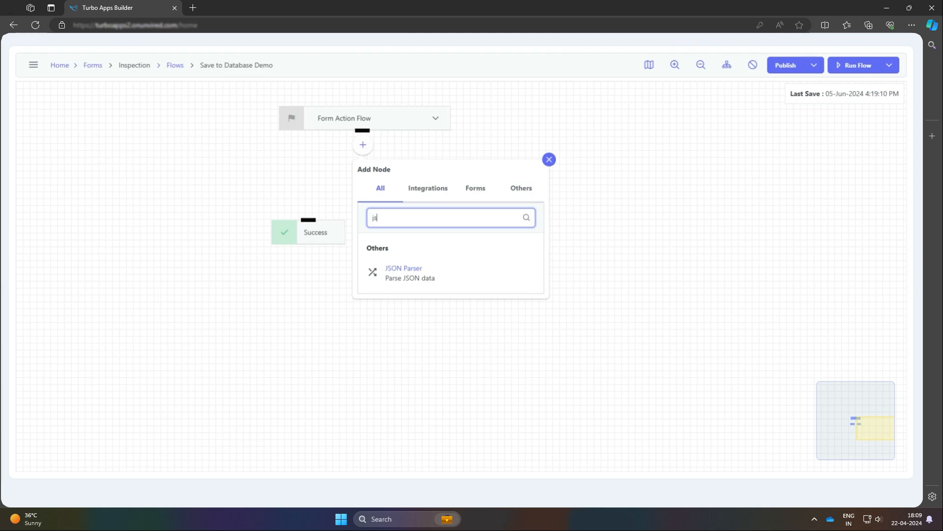
left_click(419, 282)
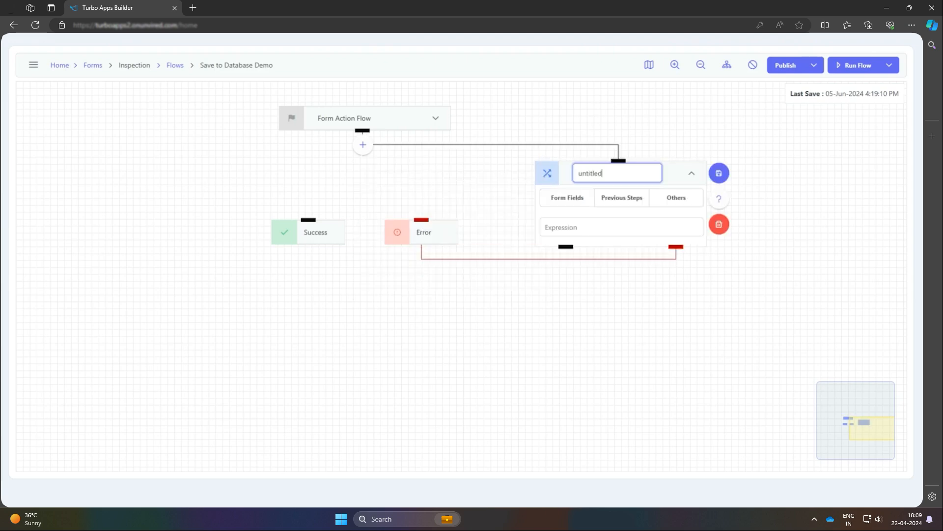
Step: Name the JSON Parser node "Extract Form" and map it to the Form Data form field
left_click(610, 180)
left_click(596, 172)
key("ctrl+a")
type("Extract Form")
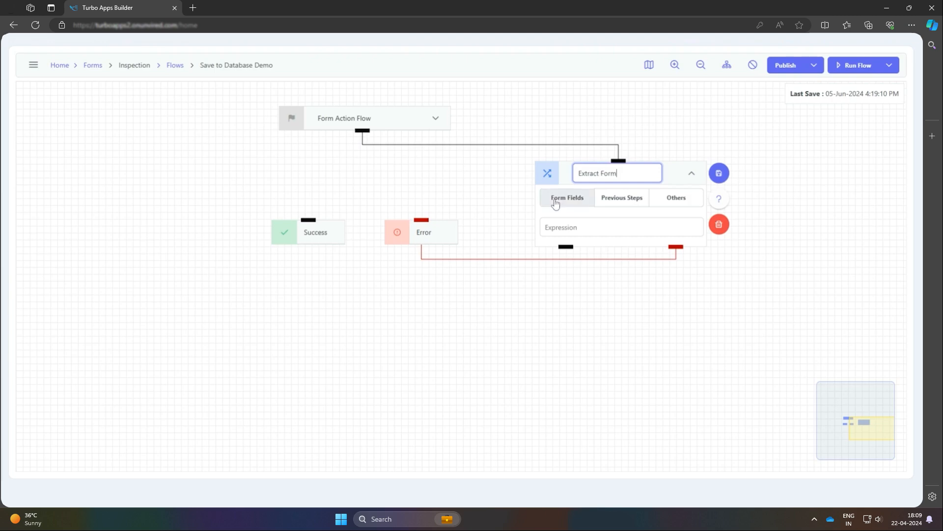
left_click(556, 204)
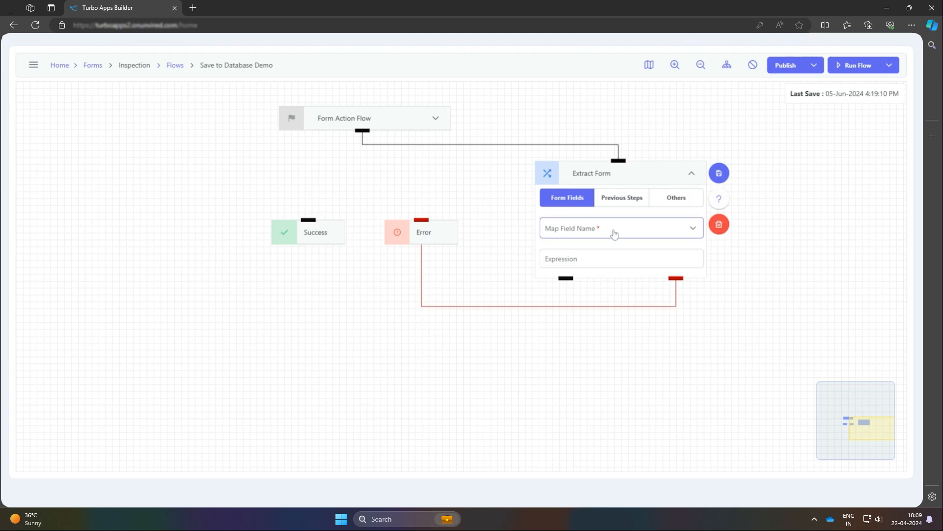
left_click(614, 233)
left_click(604, 254)
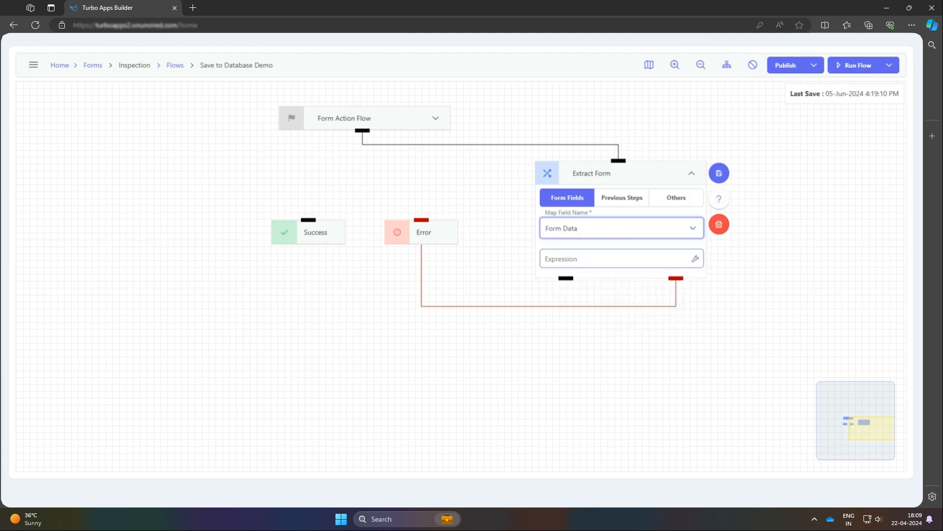
Step: Open the Extract Form expression builder and submit a filled-in Inspection form as sample data
left_click(695, 259)
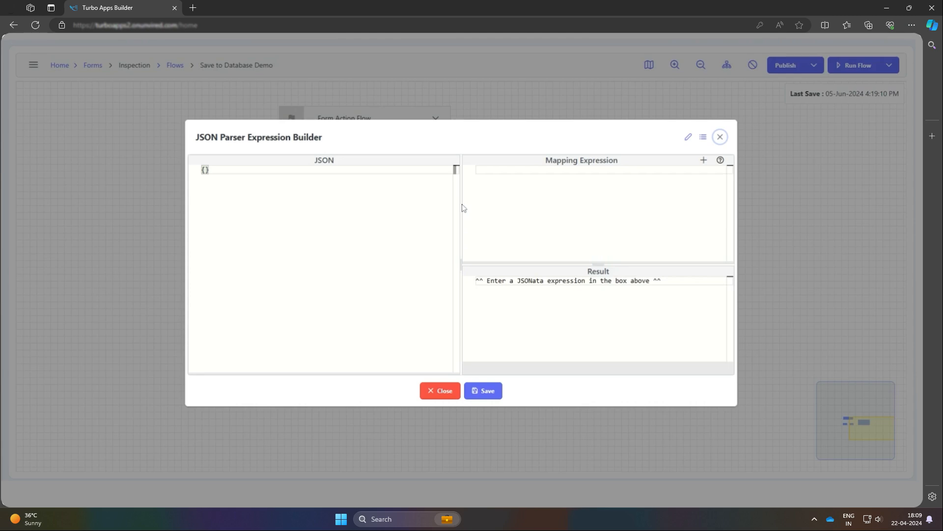
left_click(704, 138)
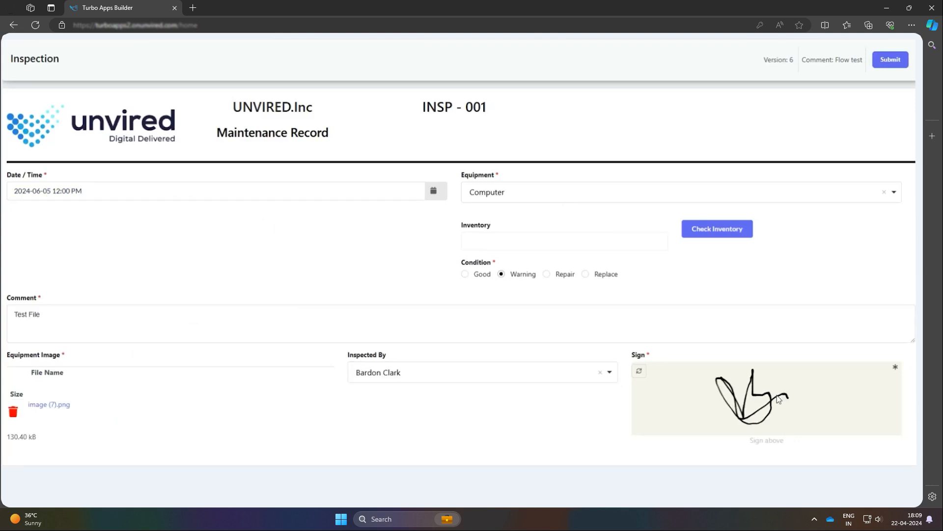
left_click(898, 60)
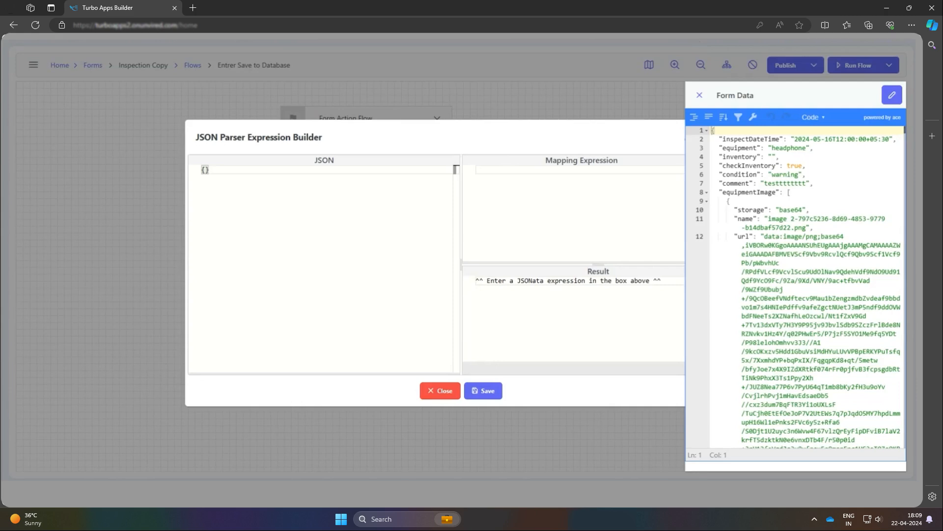
Step: Look through the sample form data, copy the entire JSON, and close the form data view
left_click(799, 316)
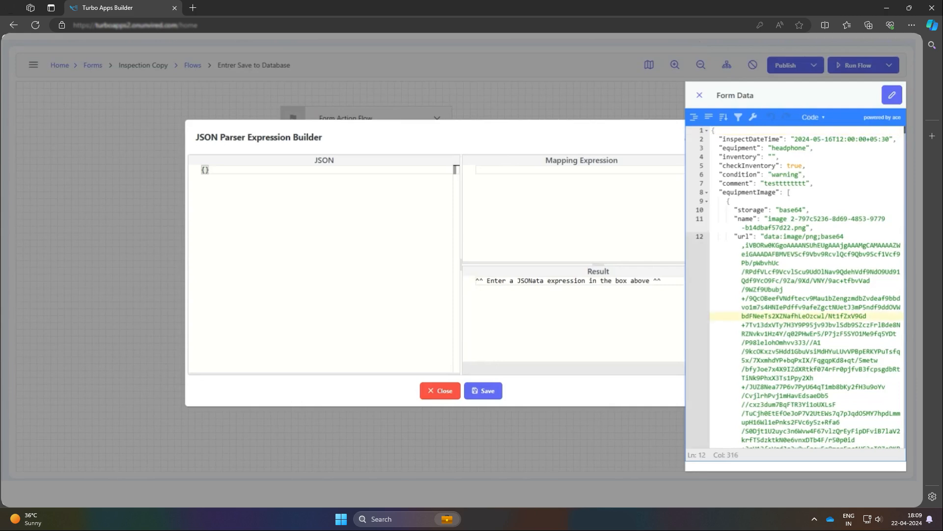
scroll(799, 316, "down", 1)
scroll(806, 285, "up", 1)
left_click_drag(719, 183, 813, 183)
left_click(810, 210)
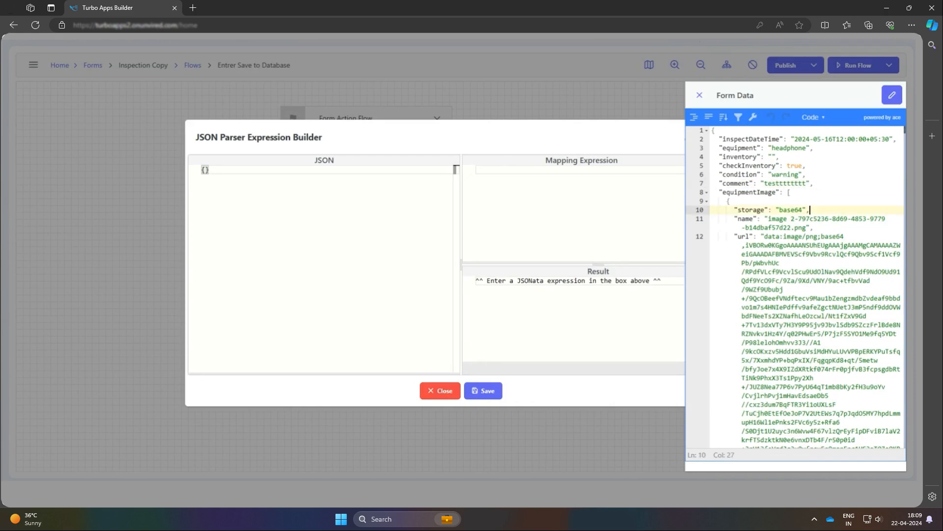
key("ctrl+a")
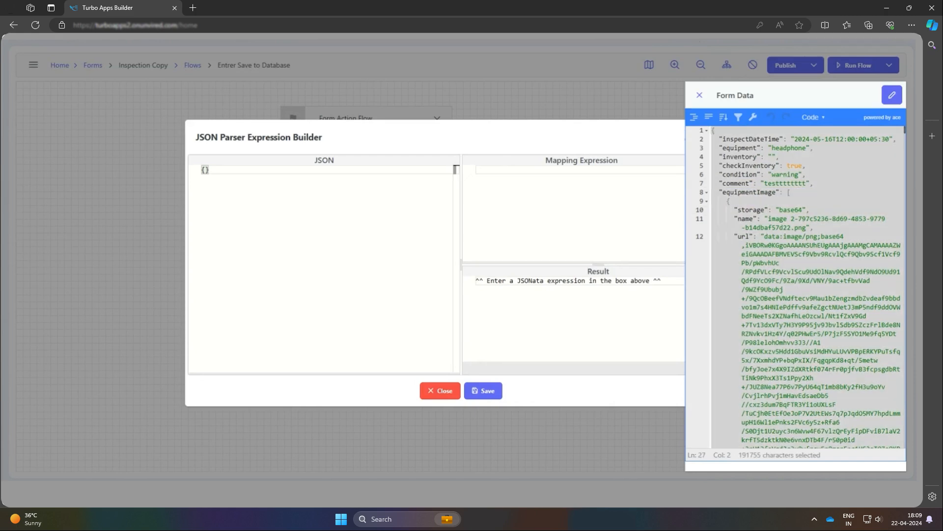
left_click(699, 95)
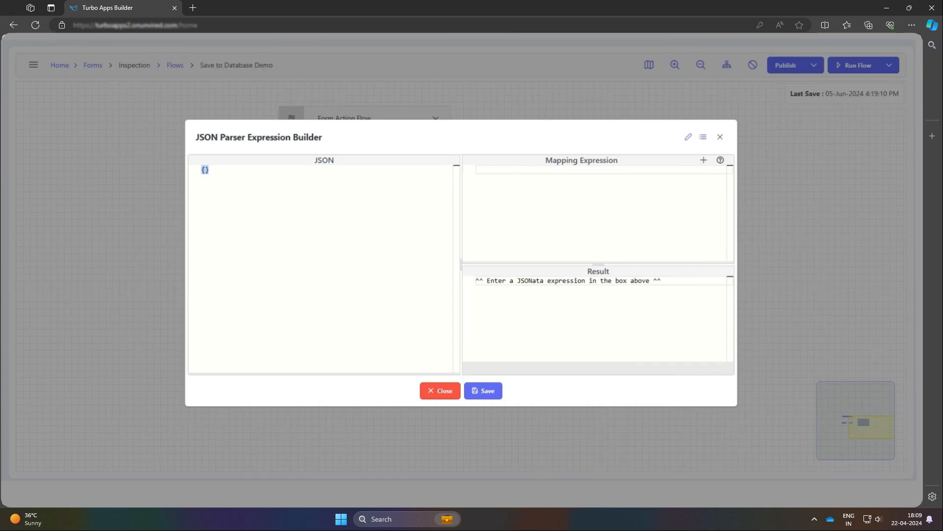
Step: Paste the sample form JSON and a mapping expression that outputs the inspection fields under computerinspection, and save the expression
key("ctrl+v")
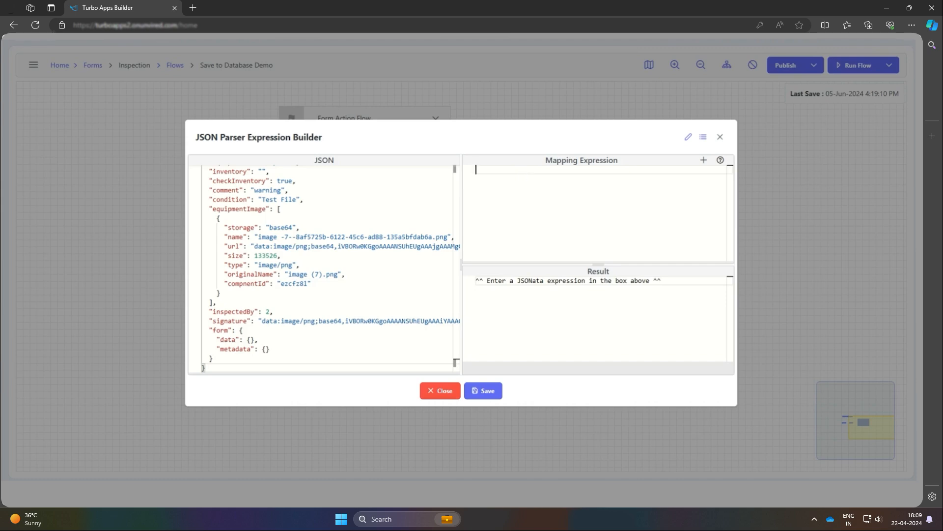
key("ctrl+v")
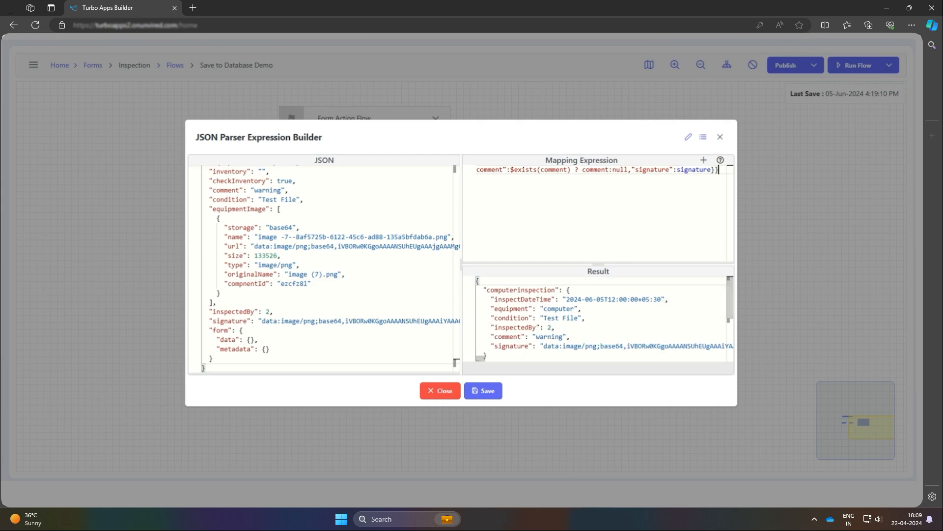
left_click(500, 396)
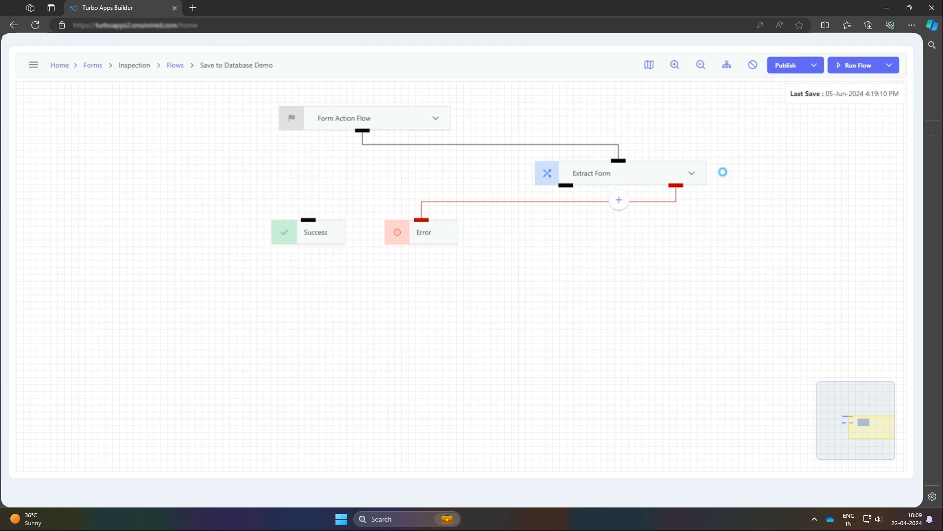
Step: Auto-arrange the flow and move the Error node beside the Success node
left_click(727, 65)
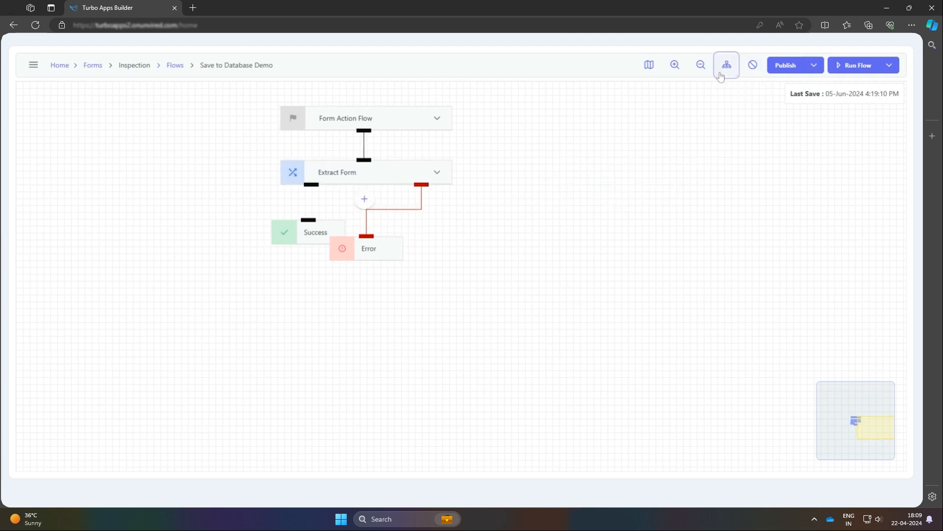
left_click_drag(397, 247, 443, 234)
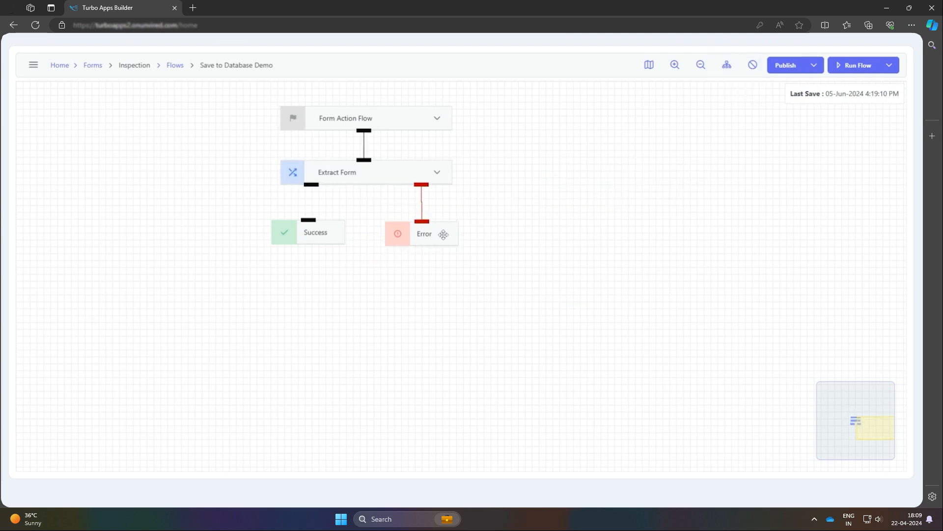
Step: Add a SQL Query node after Extract Form and name it "Save Form Data"
mouse_move(365, 171)
left_click(363, 202)
type("sq")
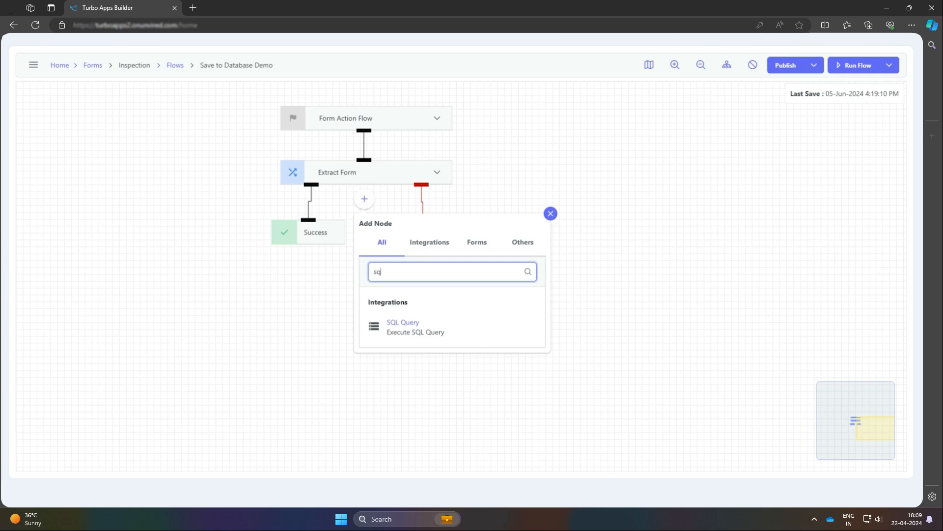
left_click(455, 339)
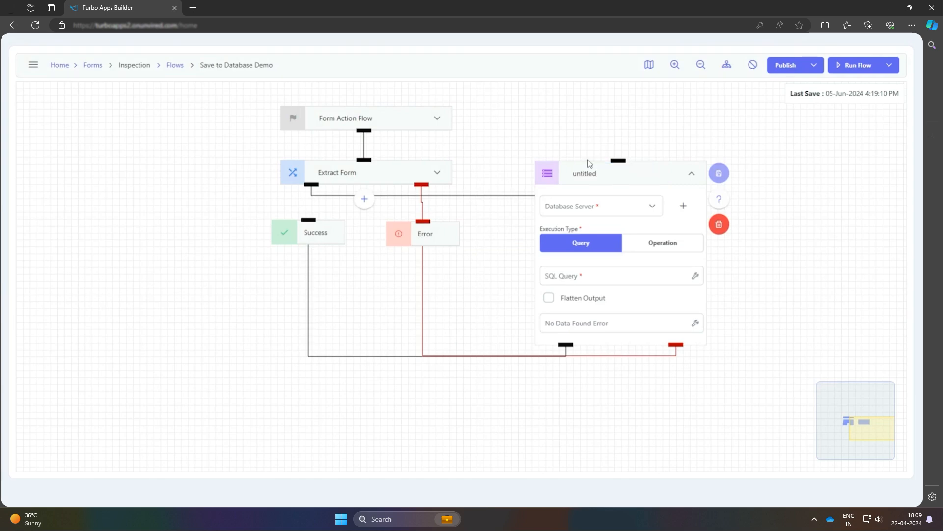
key("ctrl+a")
type("Save Form Data")
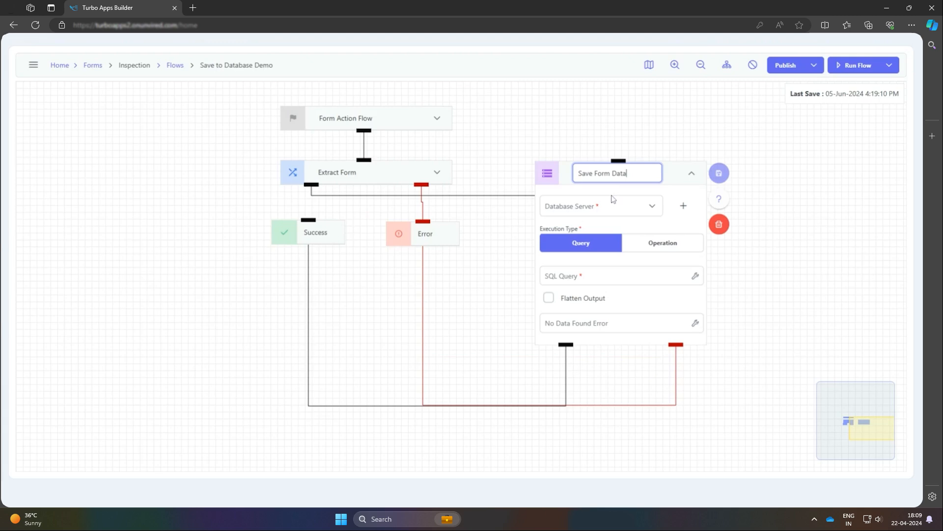
Step: Set the Save Form Data node's database server to supabase-pgsql and open its connection settings
left_click(653, 206)
left_click(684, 207)
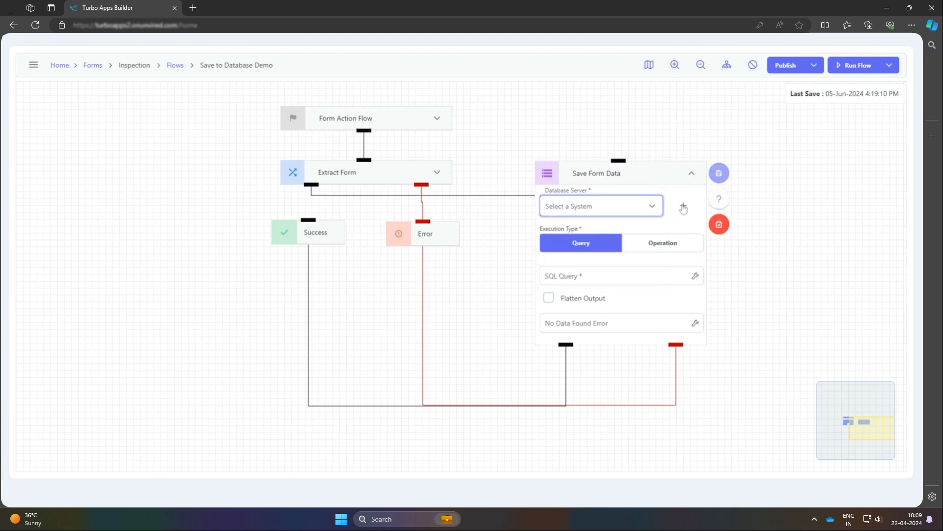
left_click(684, 207)
left_click(726, 251)
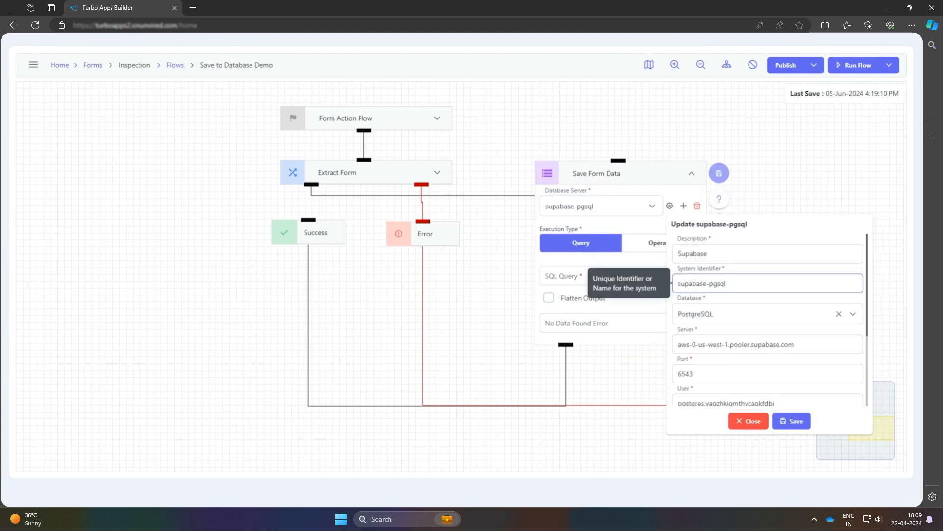
Step: Review the supabase-pgsql connection's description, identifier, database type, server, port, user, password, database name and pool count, and save the settings
left_click(709, 254)
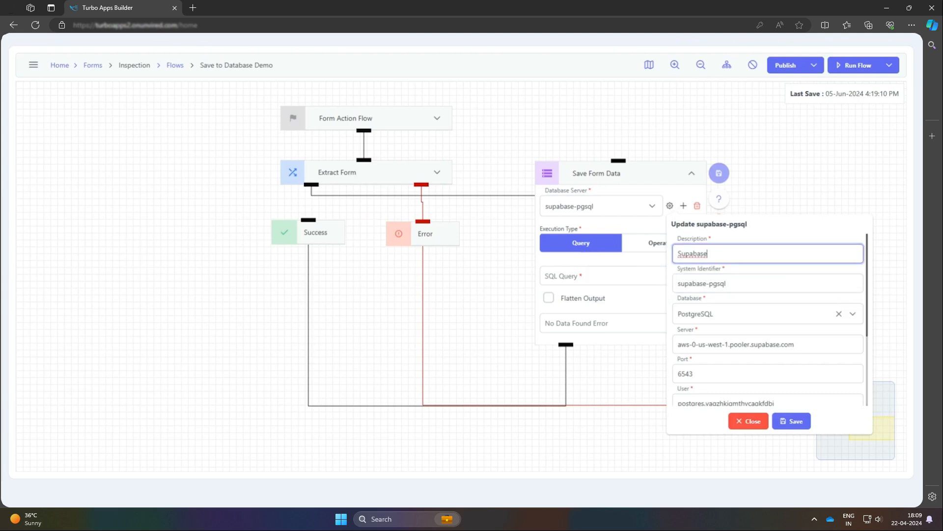
left_click(727, 254)
key("Tab")
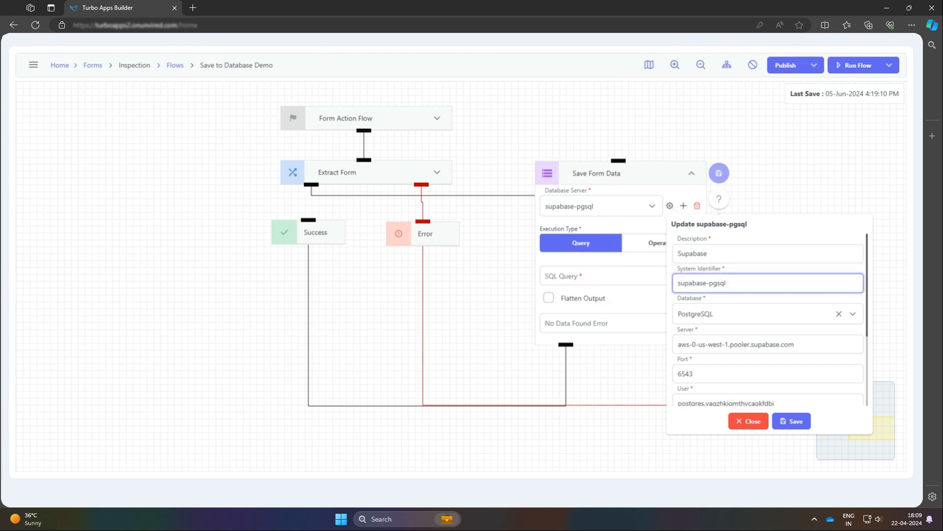
key("Tab")
left_click(773, 320)
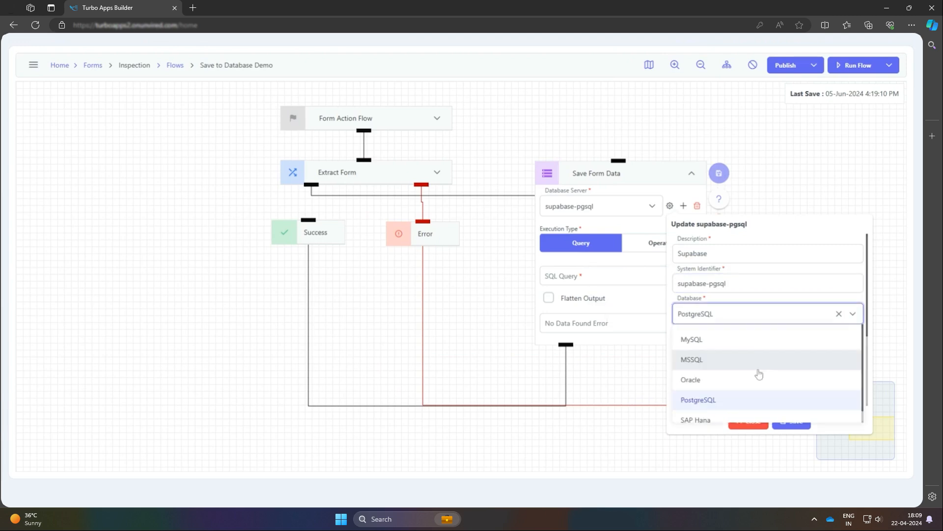
left_click(756, 322)
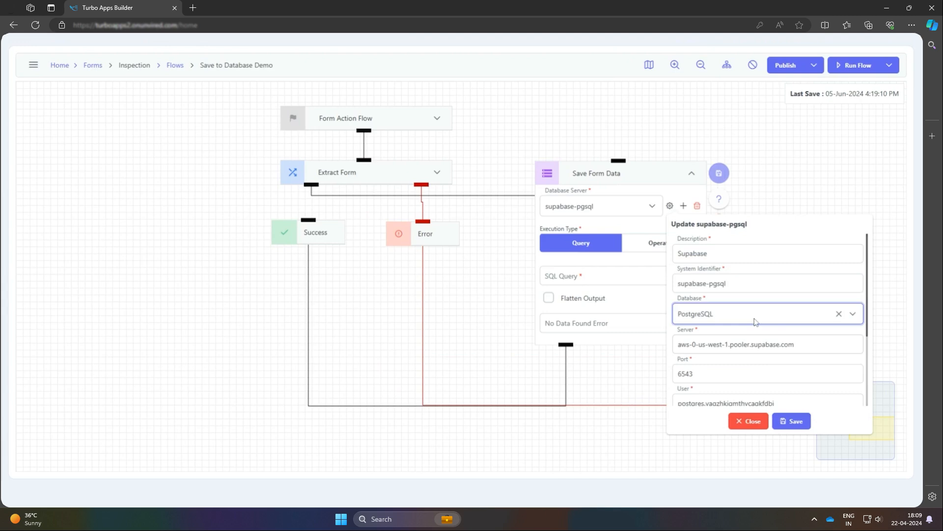
left_click(804, 343)
scroll(869, 330, "down", 2)
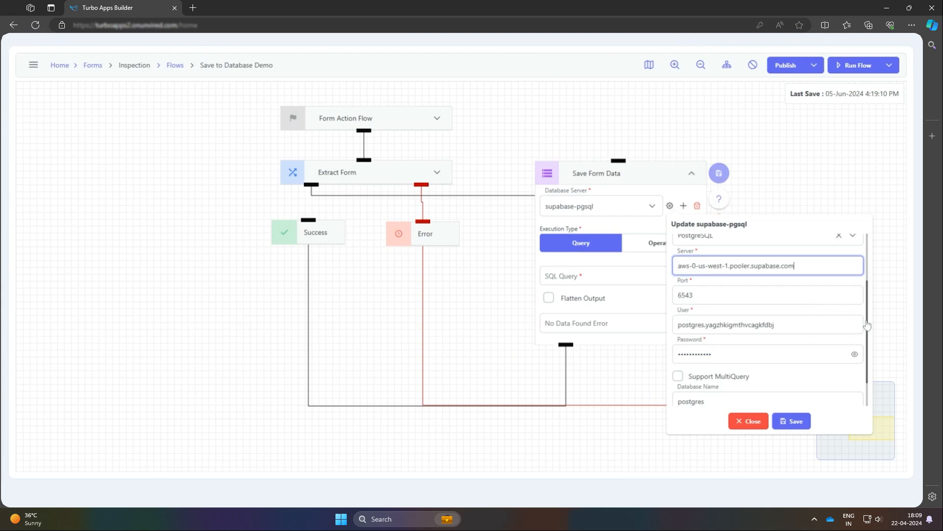
scroll(868, 325, "down", 1)
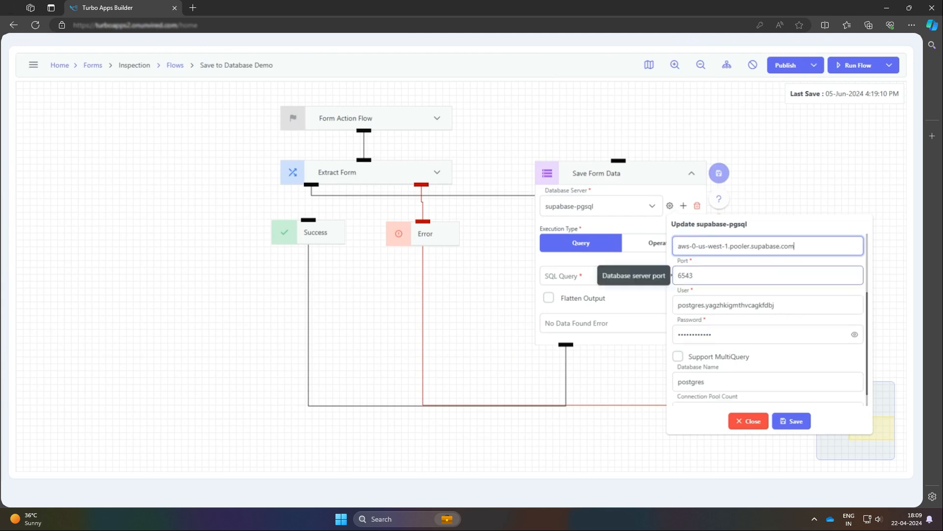
left_click(786, 275)
left_click(786, 305)
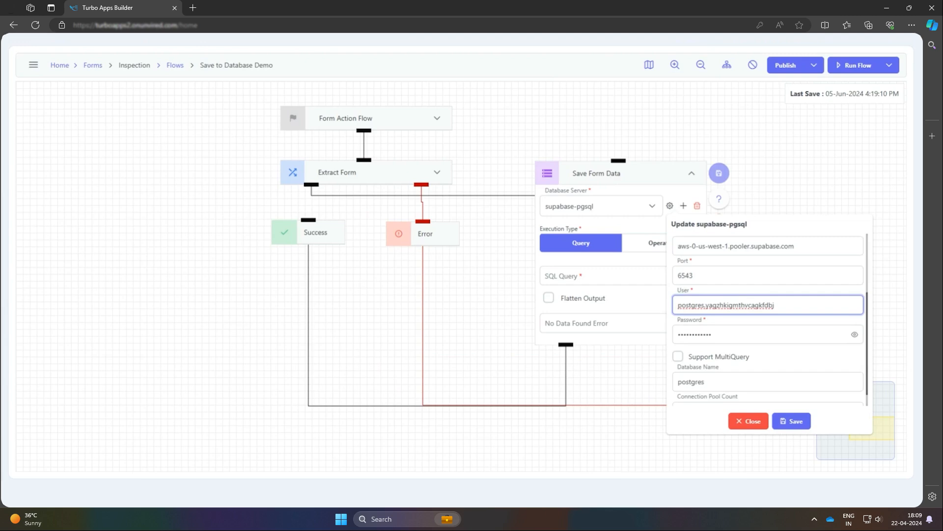
left_click(769, 334)
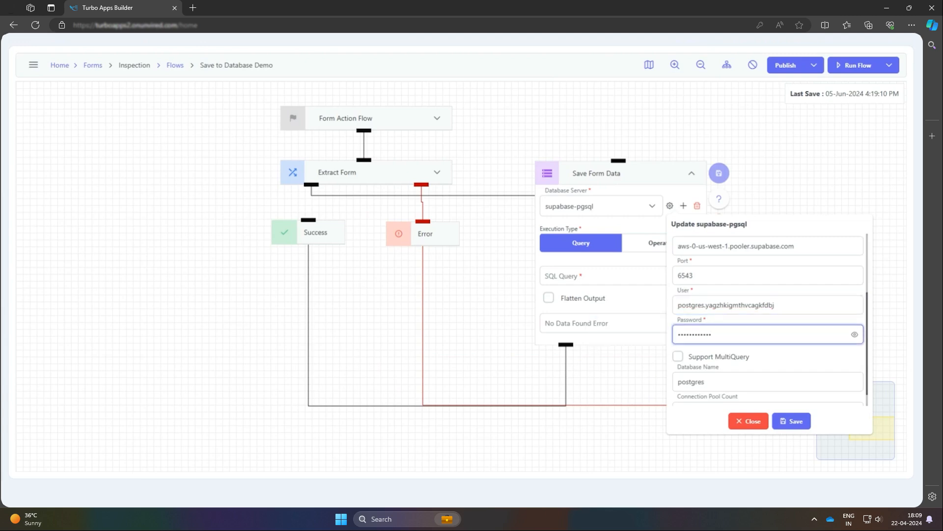
scroll(836, 359, "down", 1)
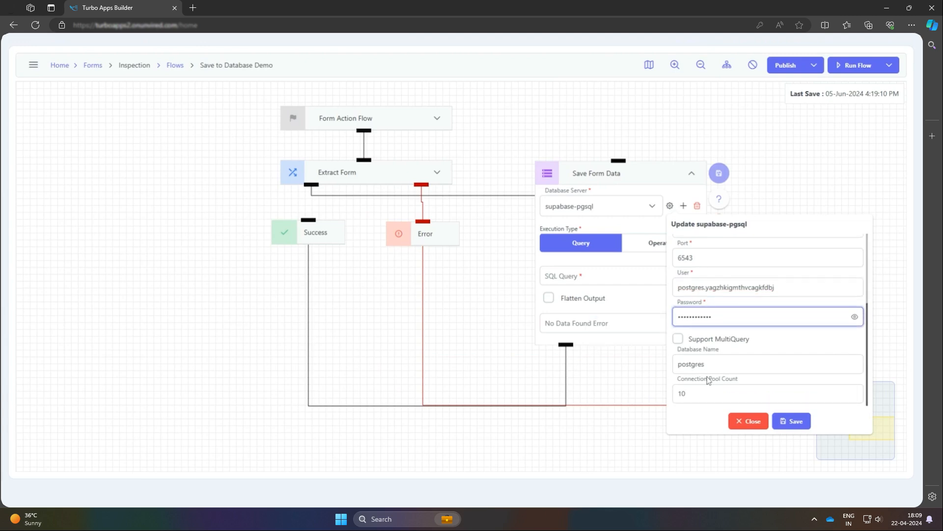
left_click(800, 421)
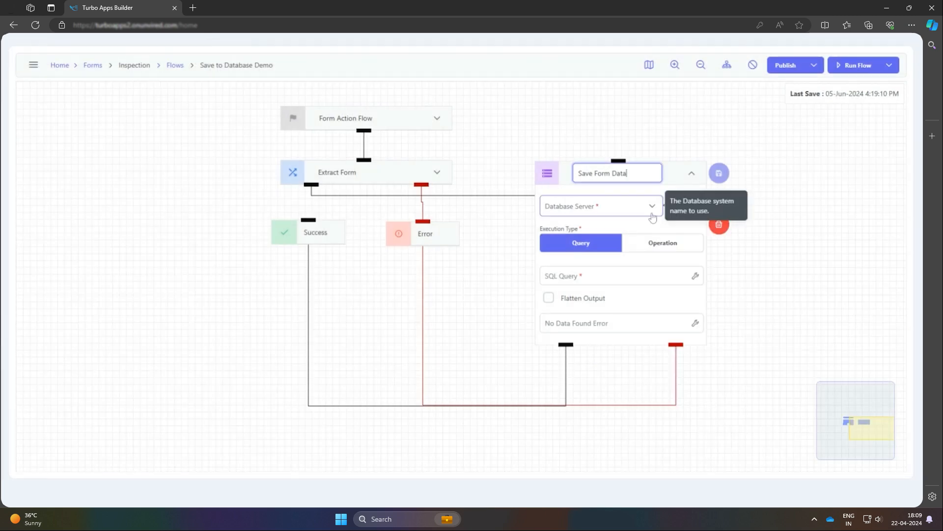
Step: Select supabase-pgsql as the Save Form Data node's database server and set its execution type to Operation with an Insert
left_click(652, 216)
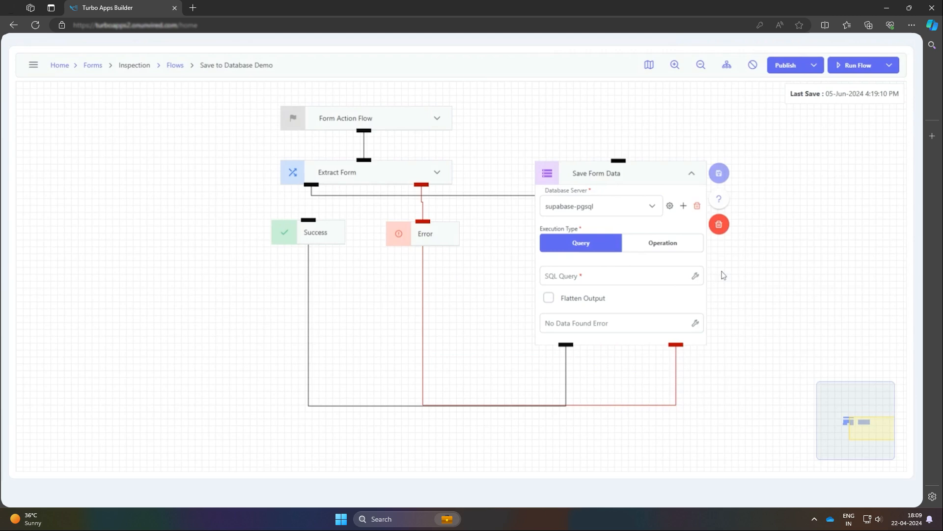
left_click(683, 251)
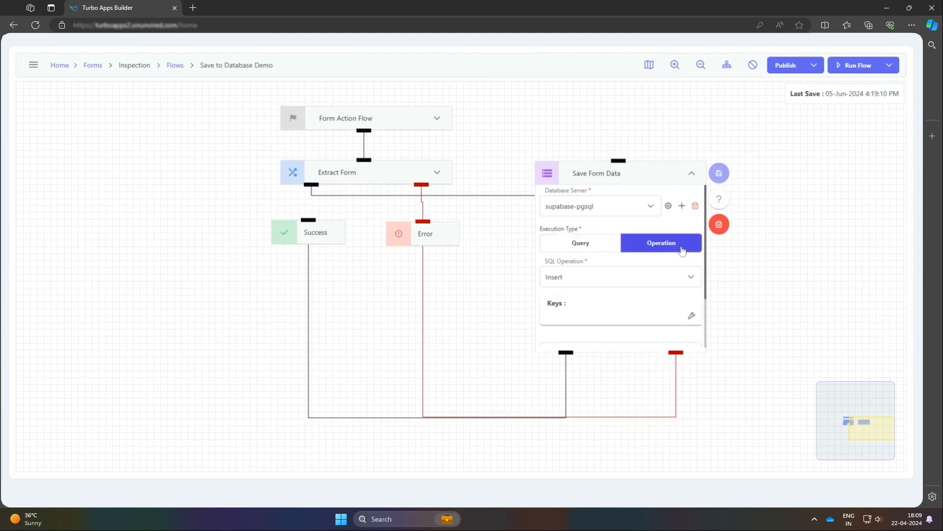
left_click(694, 278)
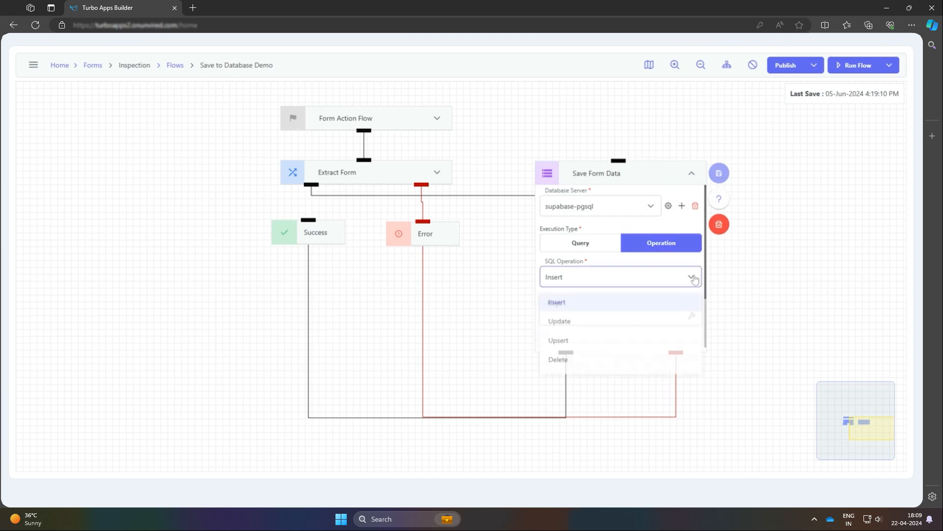
left_click(637, 303)
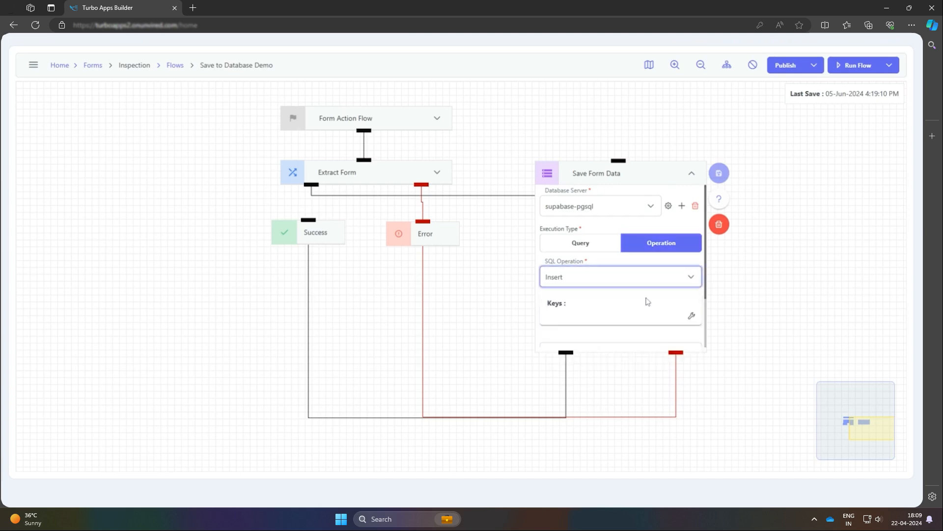
Step: Assign computerinspection as the key for the Save Form Data insert operation
left_click(691, 317)
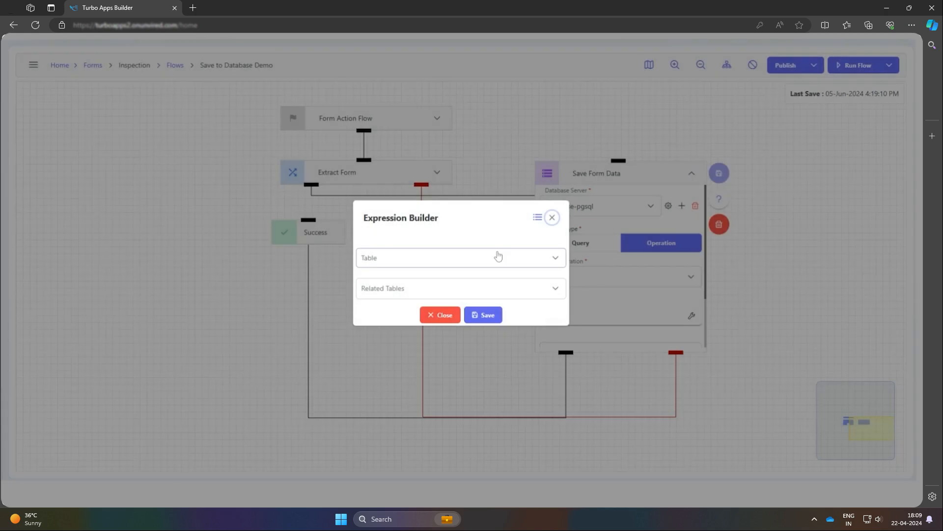
left_click(497, 257)
left_click(487, 282)
left_click(483, 315)
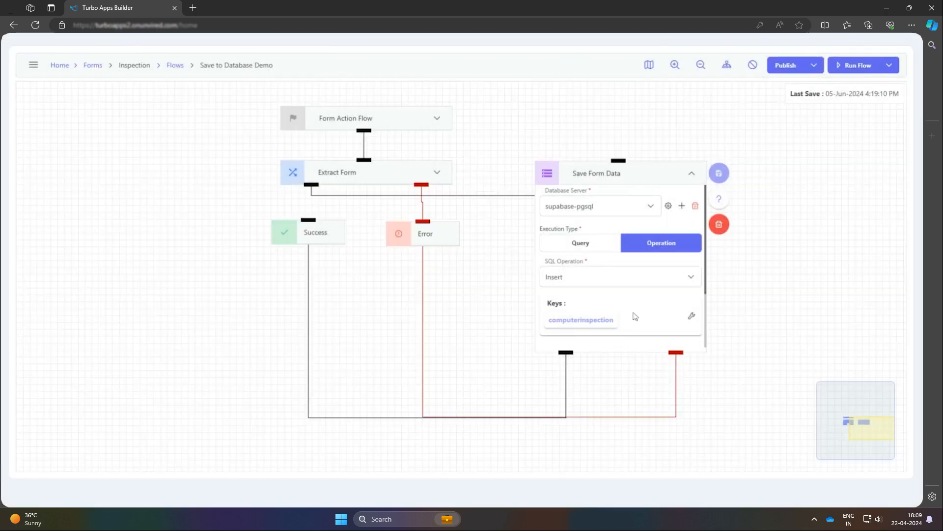
Step: Set Data To Process to the Extract Form result, ${extractform_result}, and save the Save Form Data node
scroll(636, 316, "down", 2)
left_click(693, 285)
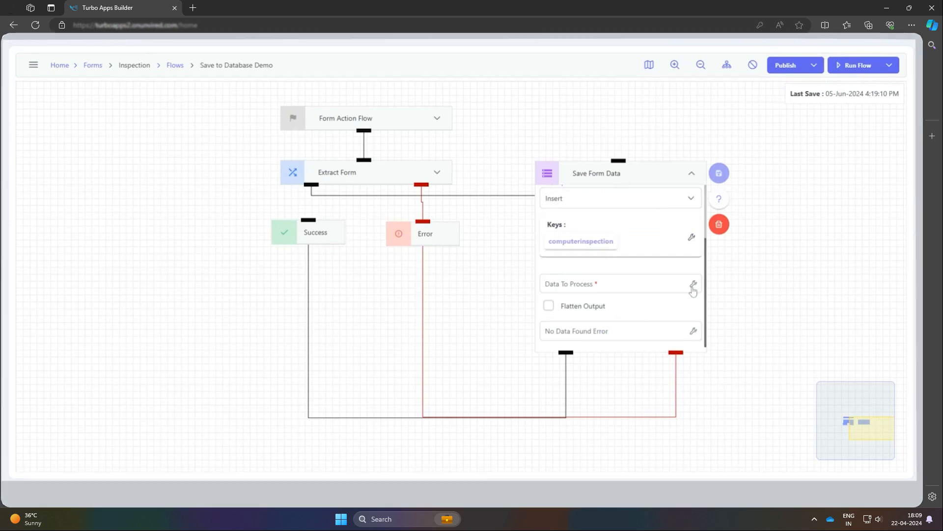
type("re")
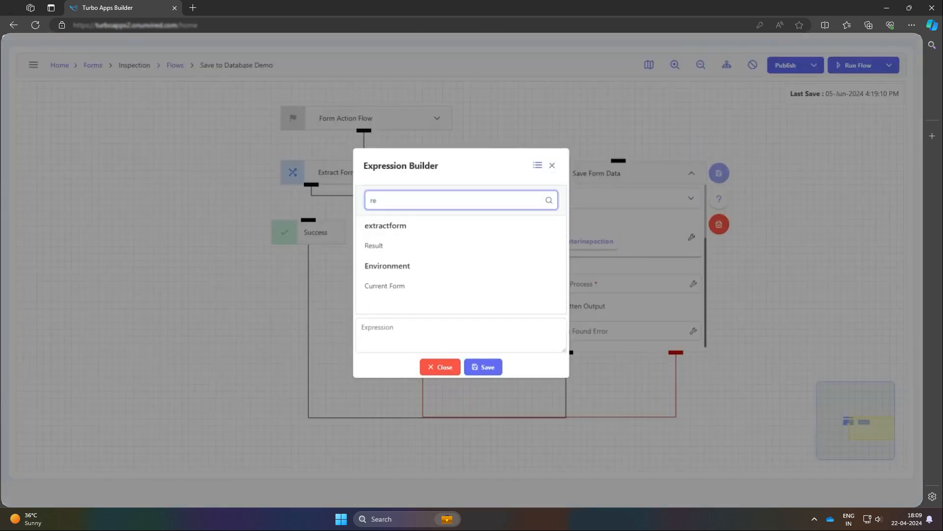
left_click(388, 246)
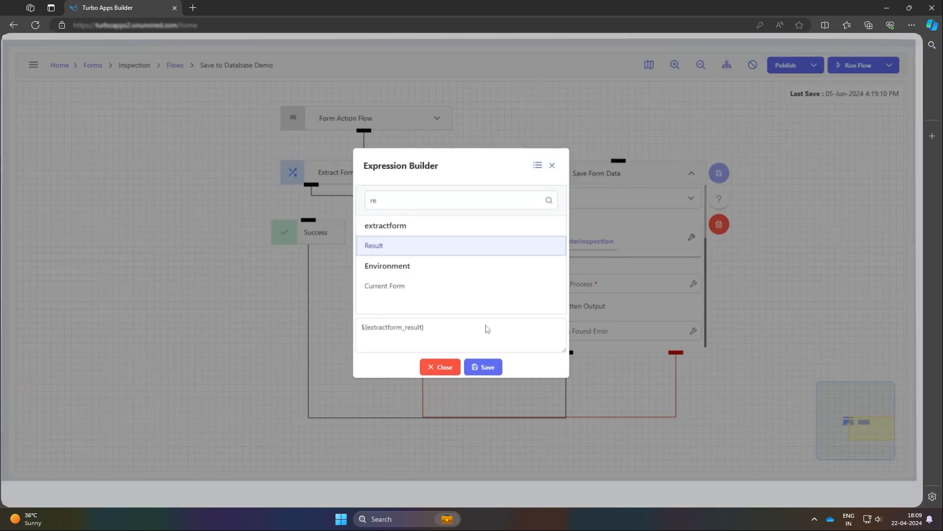
left_click(484, 367)
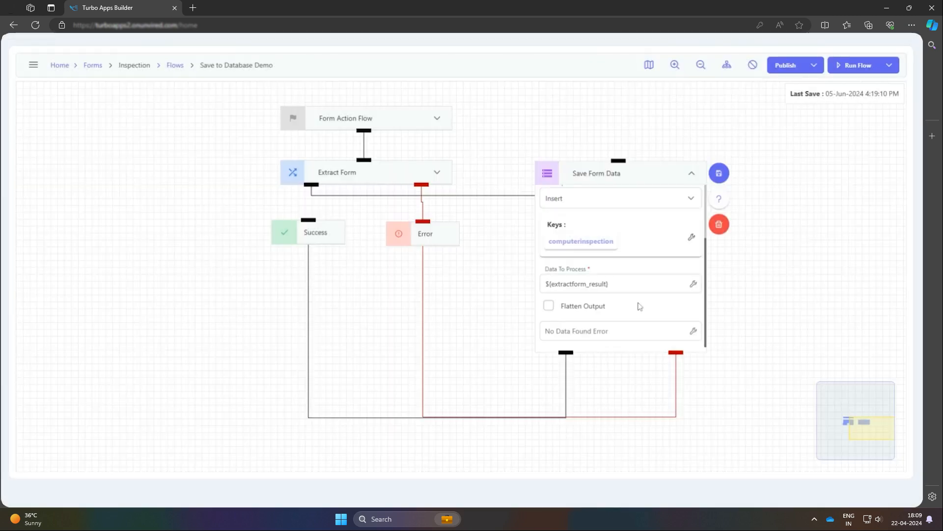
scroll(640, 307, "up", 3)
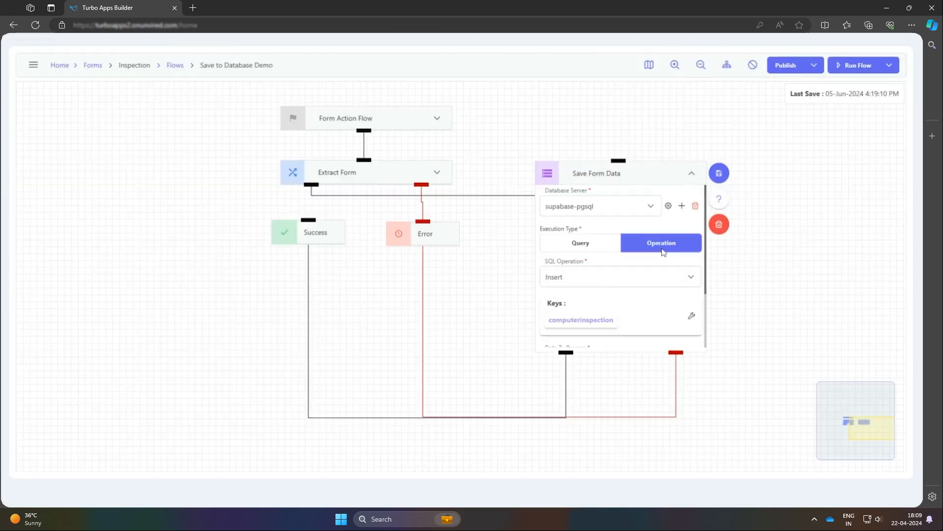
left_click(719, 171)
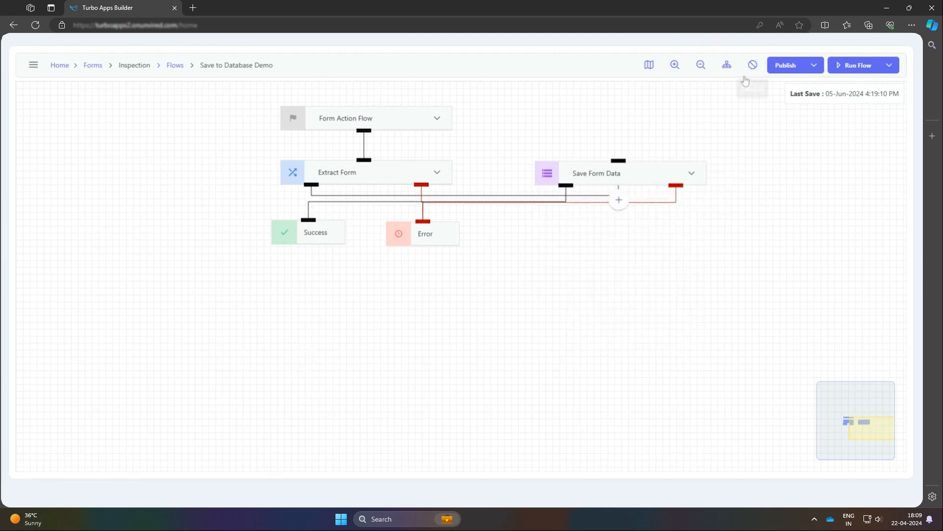
Step: Auto-arrange the flow's nodes and publish the flow
left_click(727, 65)
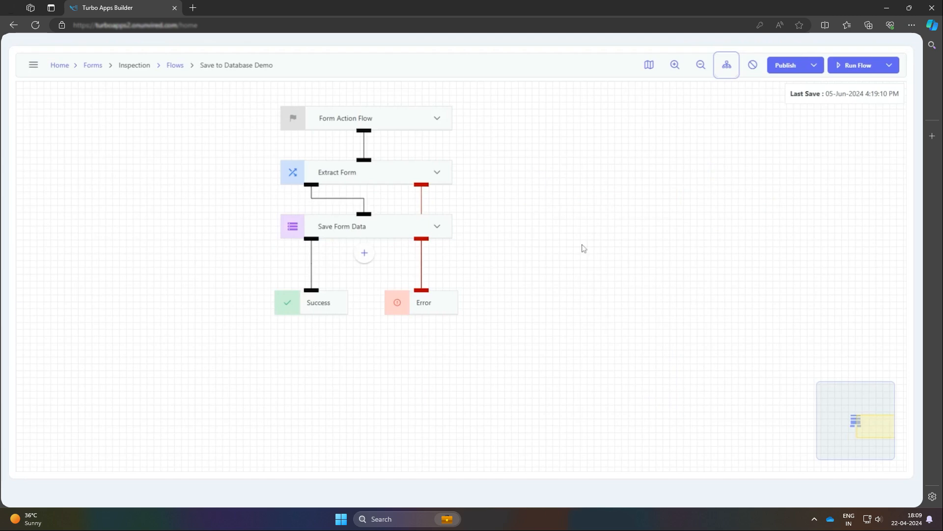
left_click(786, 66)
Step: Run the flow with test form data and review the execution trace of its steps
left_click(855, 65)
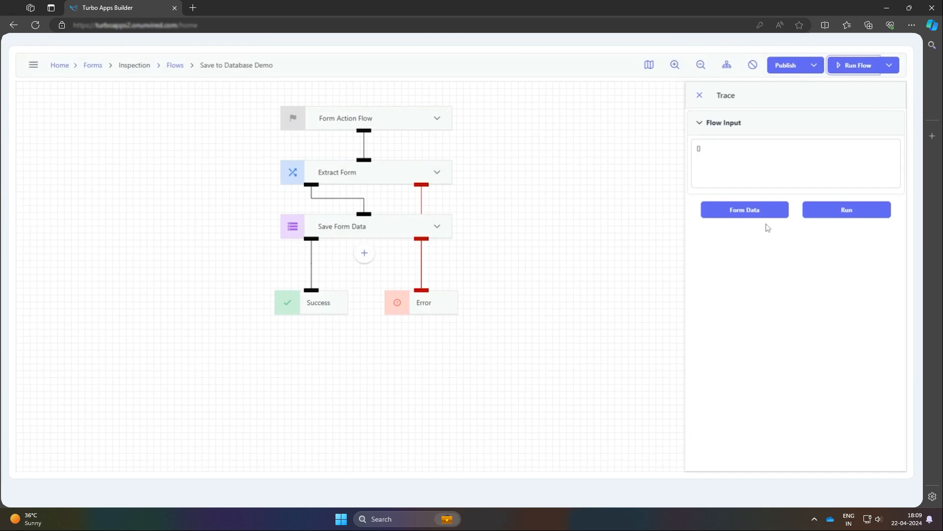
left_click(767, 214)
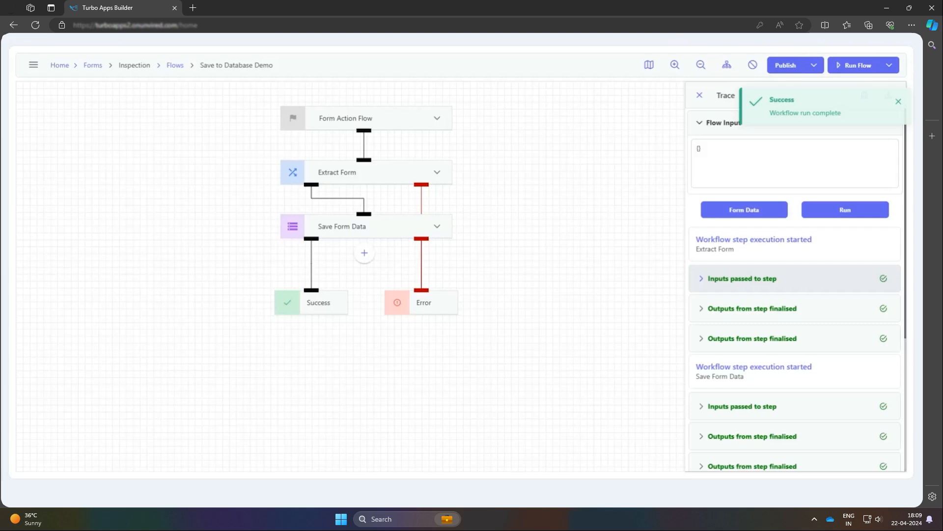
scroll(704, 348, "down", 1)
scroll(703, 347, "down", 4)
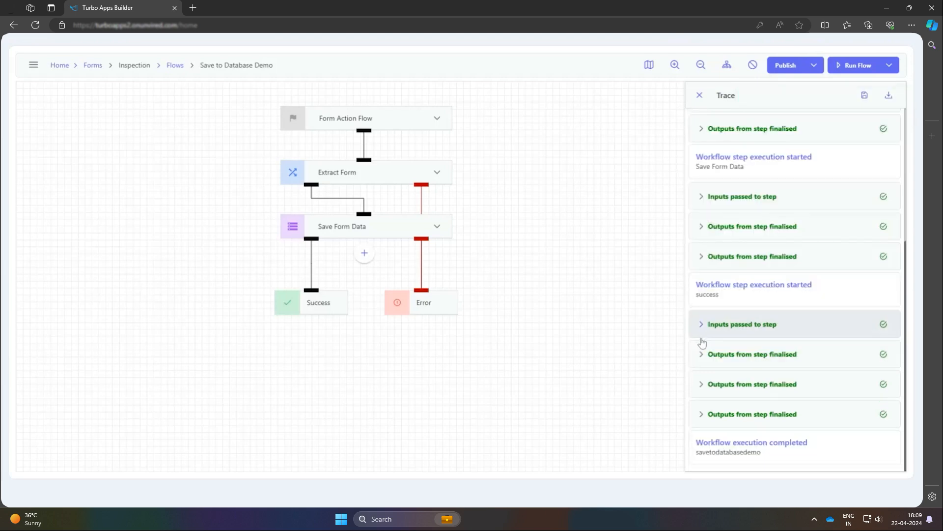
scroll(703, 342, "up", 4)
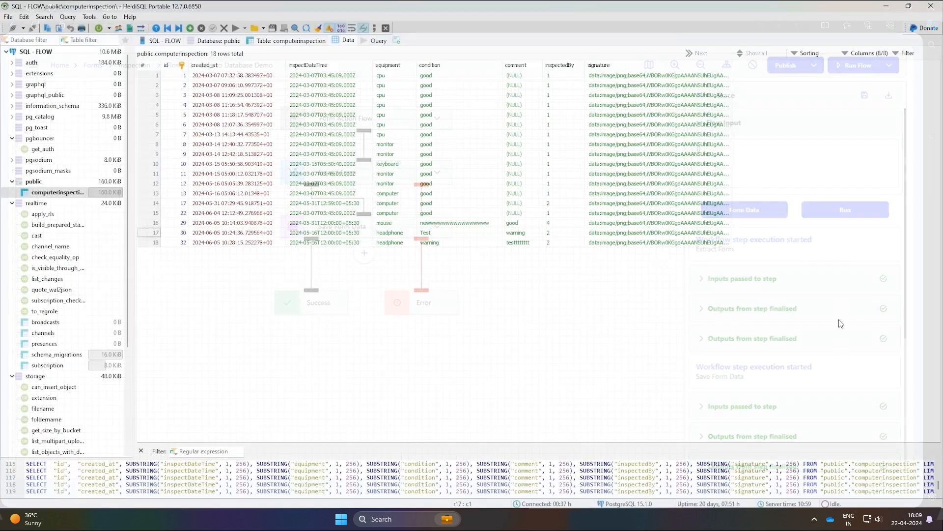
Step: Switch to HeidiSQL, refresh the computerinspection table's data and examine the fields of the newest record
key("F5")
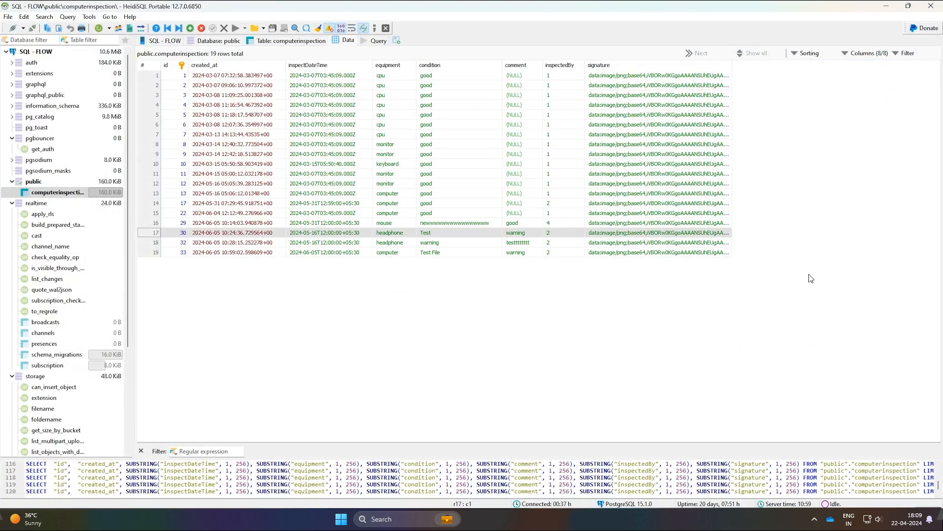
left_click(372, 256)
left_click(404, 257)
left_click(432, 249)
left_click(533, 251)
left_click(551, 251)
left_click(594, 254)
left_click(433, 290)
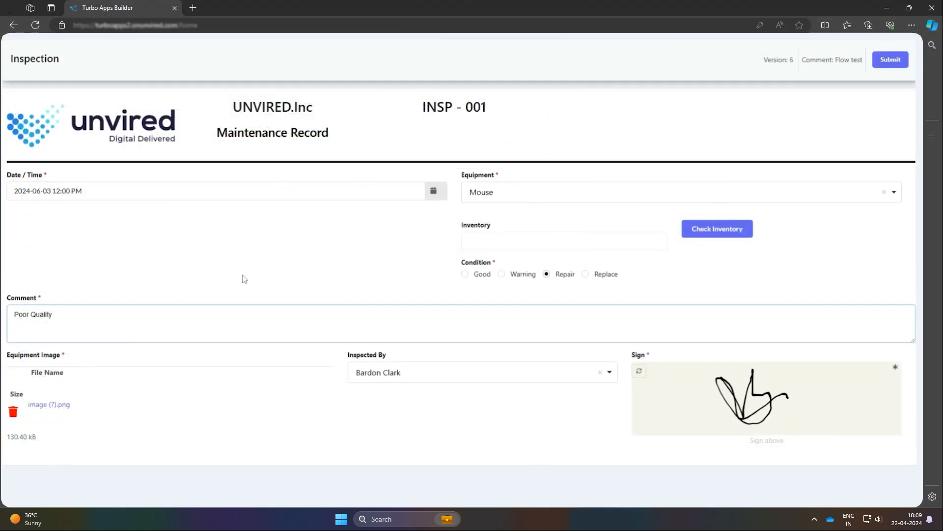
Step: Complete the Inspection form with the inspector, the comment "Poor Quality" and a hand-drawn signature, and submit it
left_click(462, 375)
left_click(453, 313)
left_click(639, 371)
mouse_move(709, 396)
left_mouse_down()
mouse_move(745, 378)
mouse_move(804, 411)
left_mouse_up()
left_click(640, 371)
mouse_move(696, 414)
left_mouse_down()
mouse_move(737, 398)
mouse_move(833, 397)
left_mouse_up()
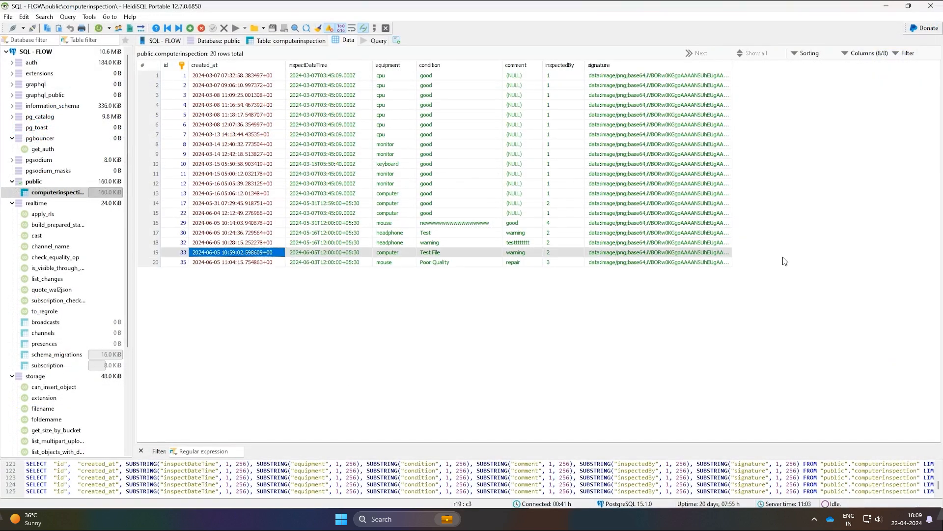
Step: In HeidiSQL, check the submitted mouse inspection's creation time, inspection date, condition, comment and inspector values in the computerinspection table
left_click(231, 263)
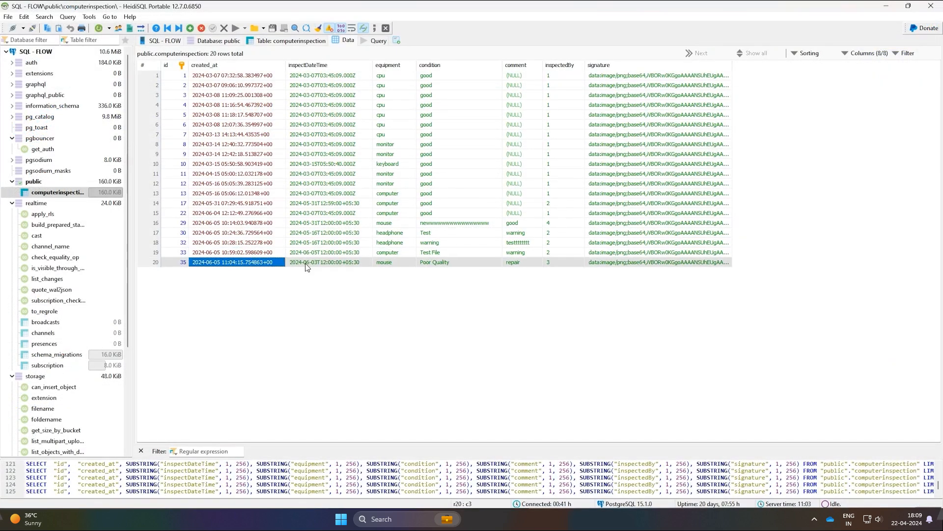
left_click(305, 263)
left_click(447, 264)
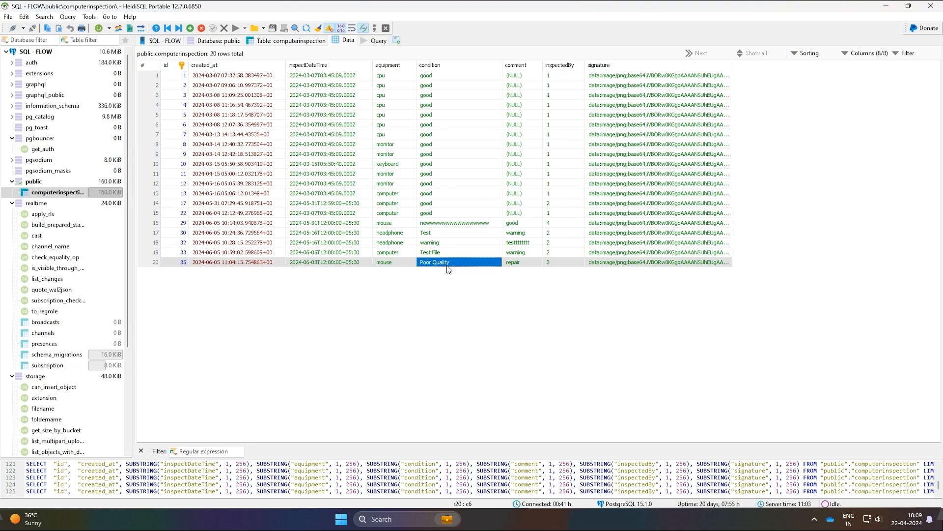
left_click(523, 262)
left_click(559, 261)
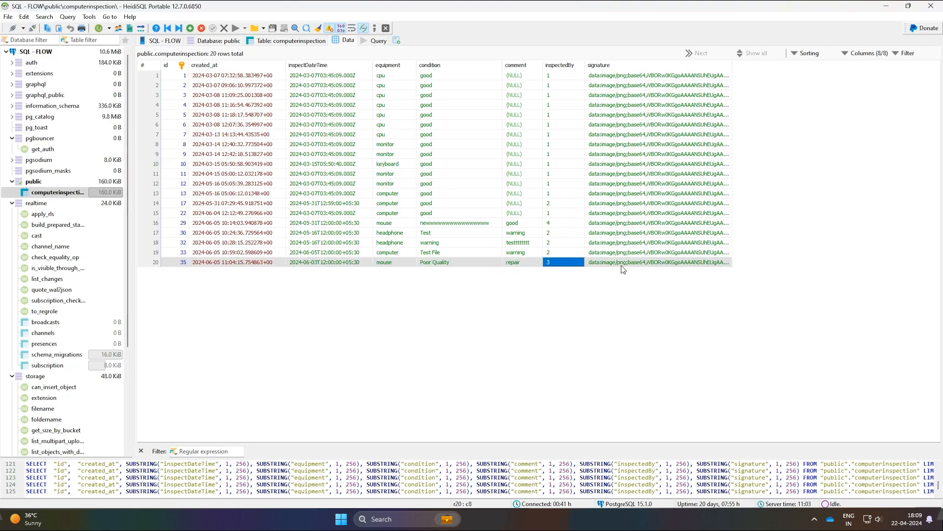